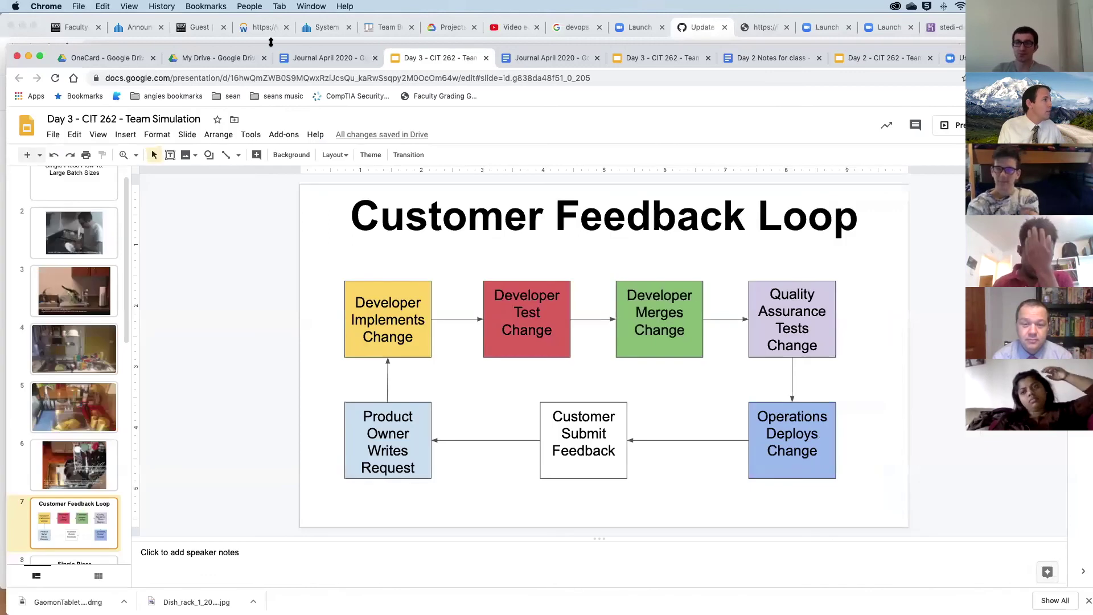
# In Student View, open the 14-point Day 3 - Group Simulation assignment from the CIT 262 Modules page
pyautogui.click(305, 28)
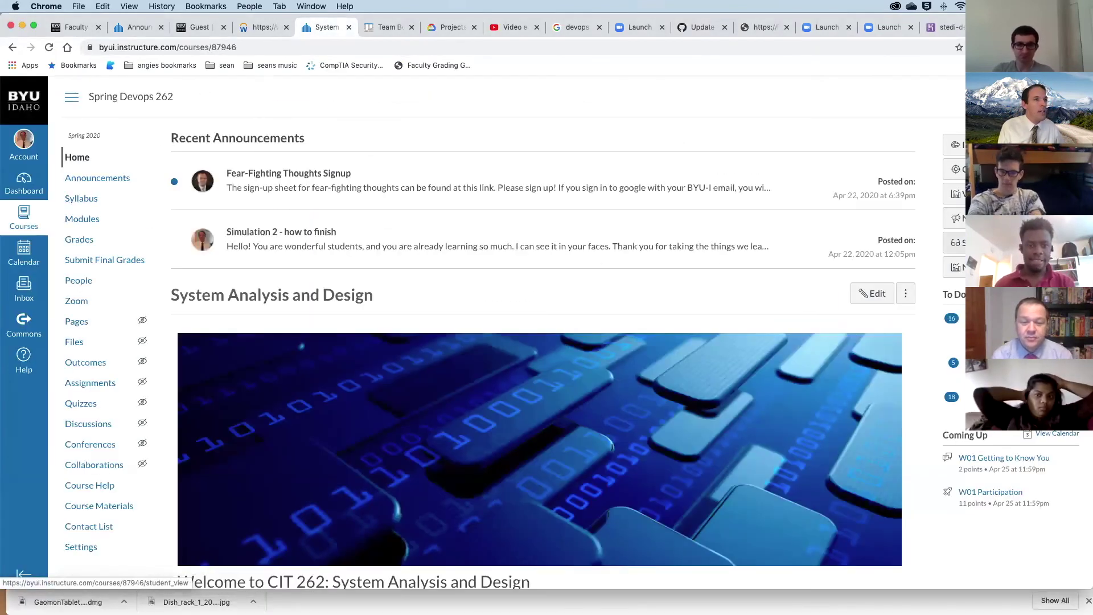
pyautogui.click(955, 243)
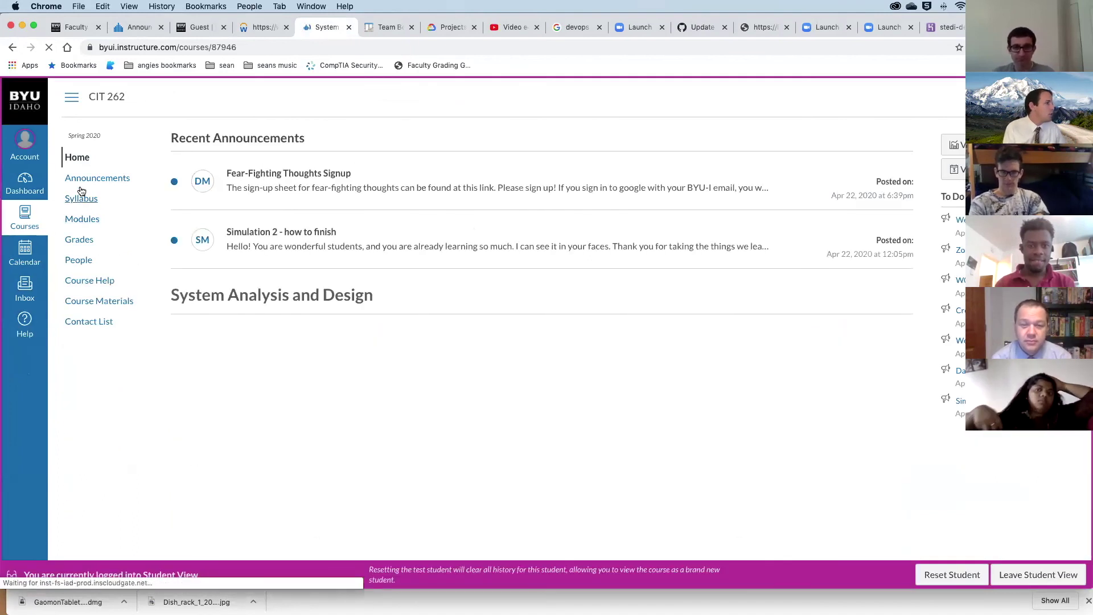
pyautogui.click(88, 218)
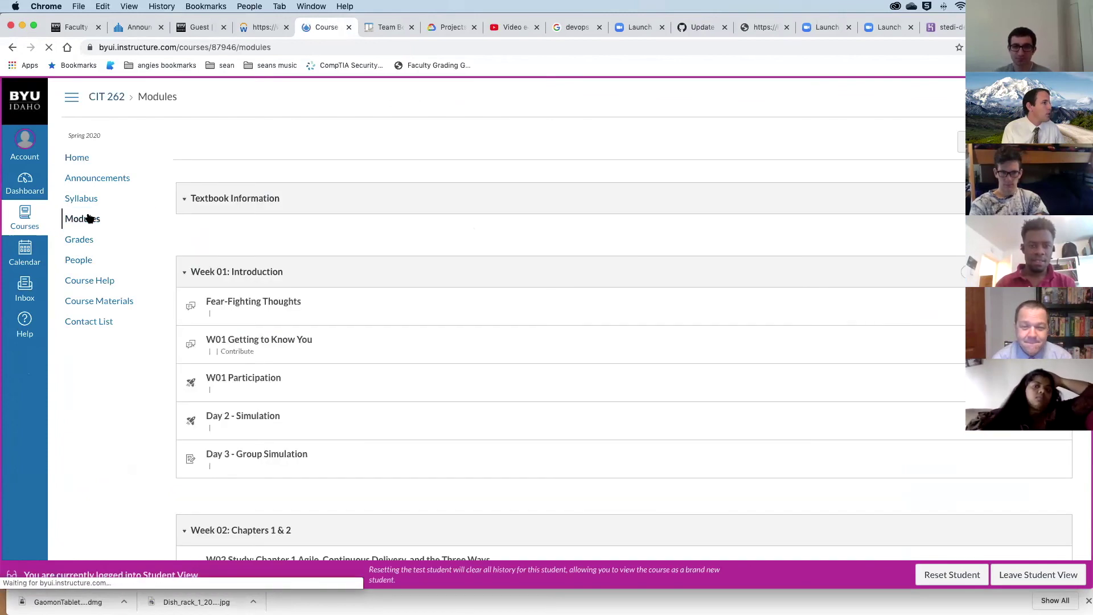
pyautogui.scroll(-1, 208, 250)
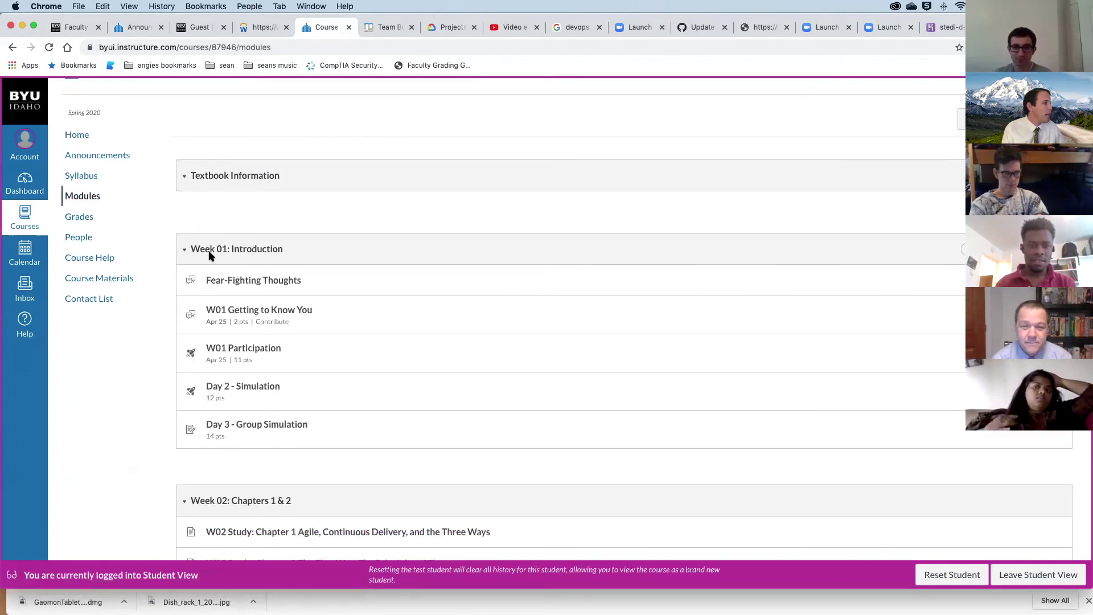
pyautogui.click(259, 425)
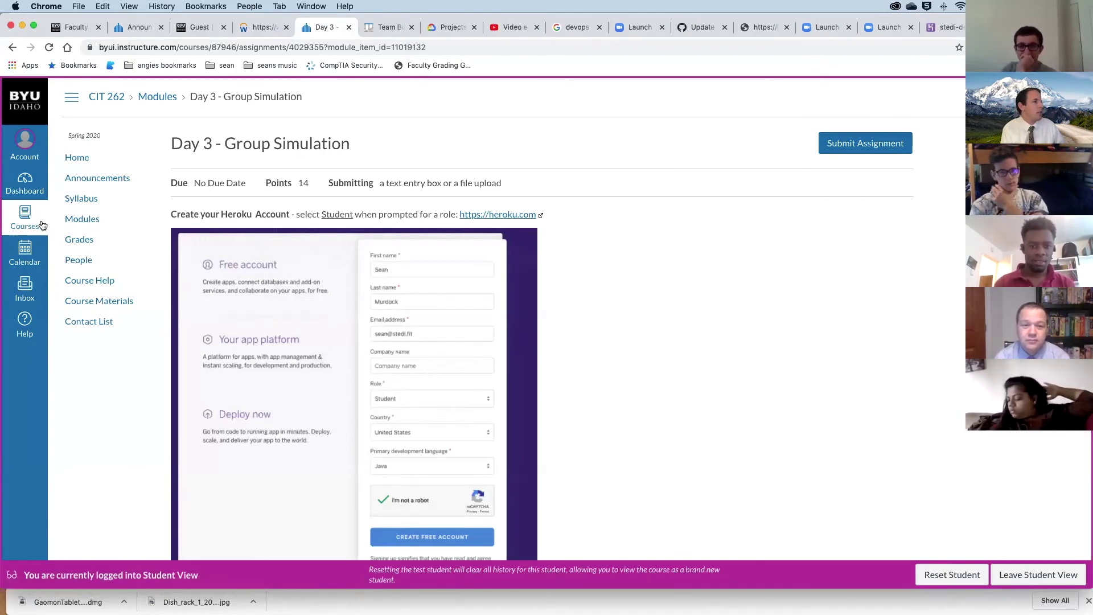
# Show the People > Groups list, scrolling through empty Agile Teams 1–5 and the Running Buddies pairs
pyautogui.click(83, 265)
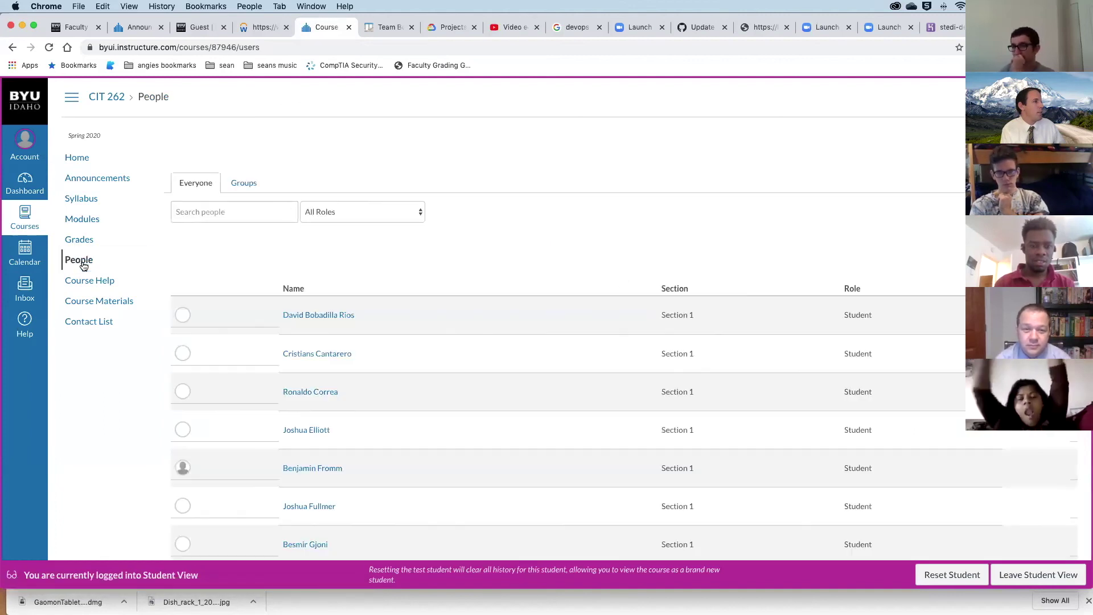
pyautogui.click(238, 183)
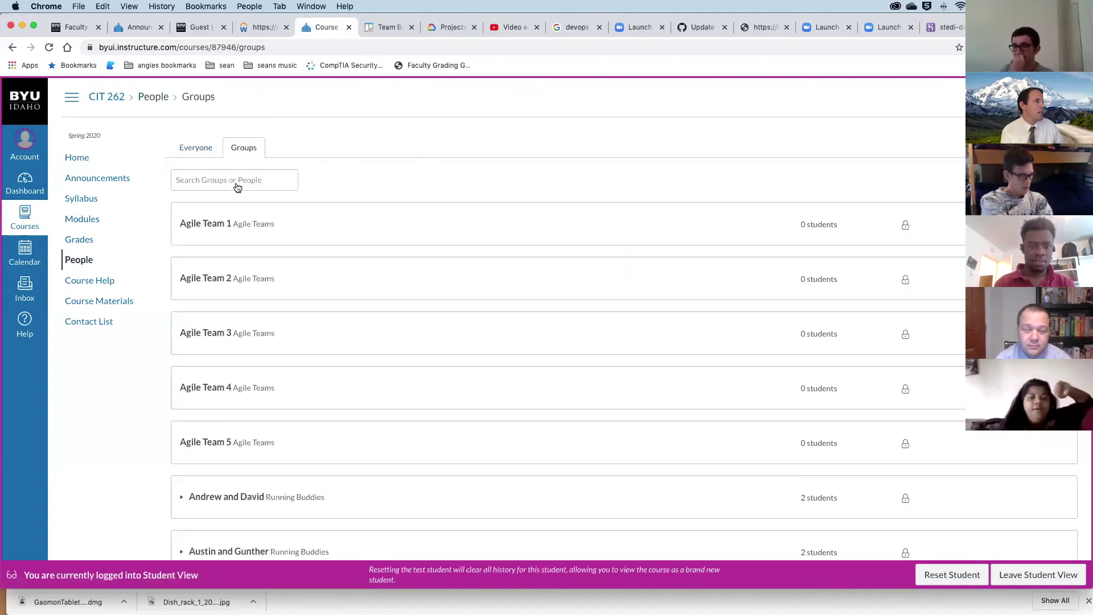
pyautogui.scroll(-4, 329, 212)
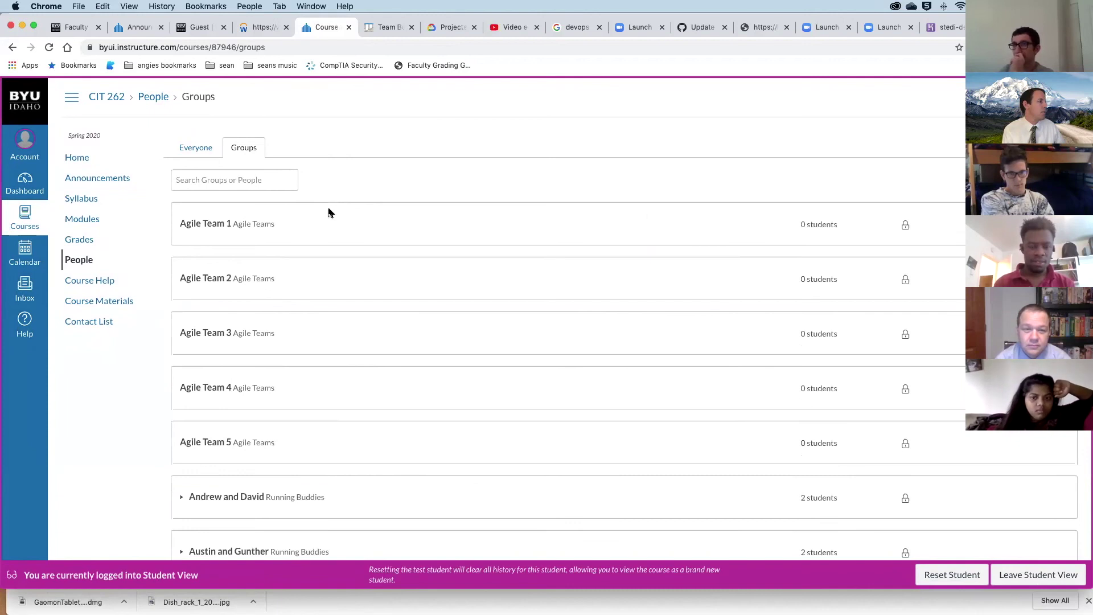
pyautogui.scroll(-9, 329, 212)
pyautogui.scroll(3, 329, 212)
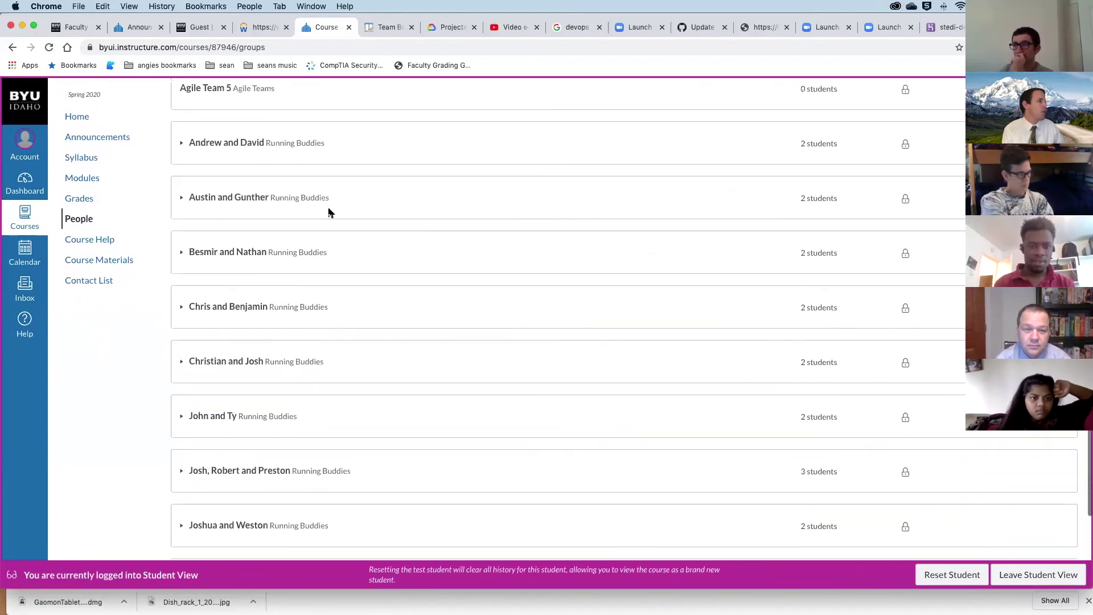
pyautogui.scroll(6, 329, 212)
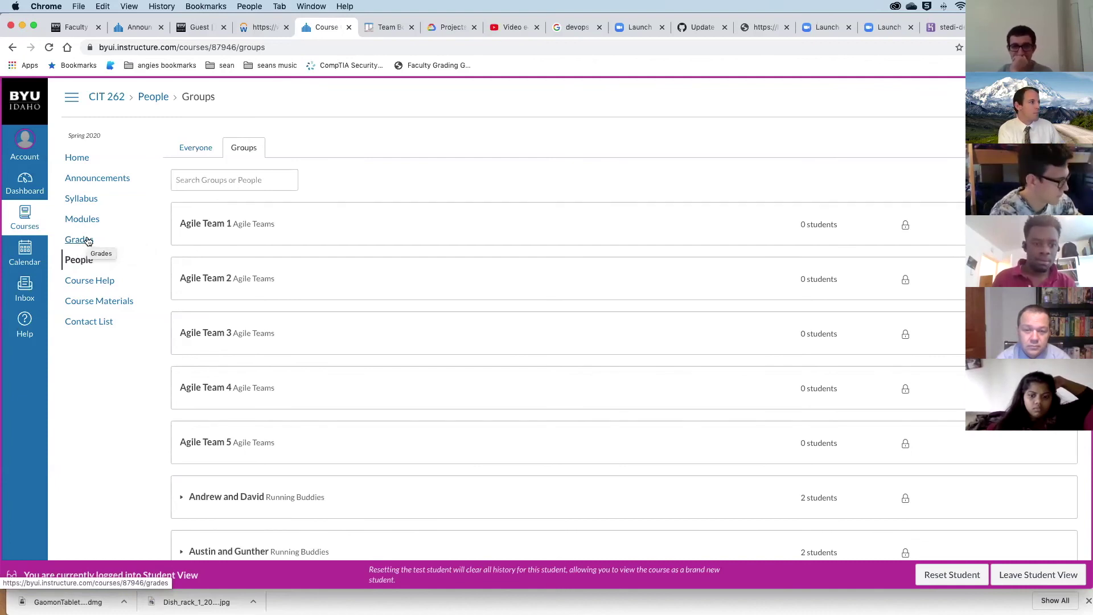
# Return to the Day 3 assignment and highlight the Operations specialist and Quality Engineer role headings
pyautogui.click(10, 47)
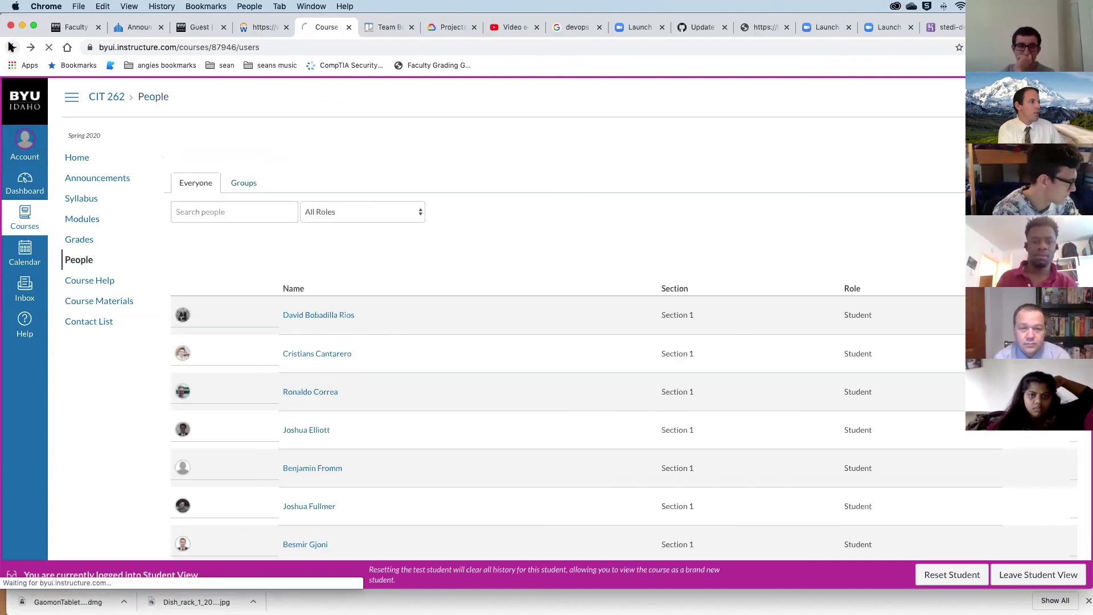
pyautogui.click(10, 48)
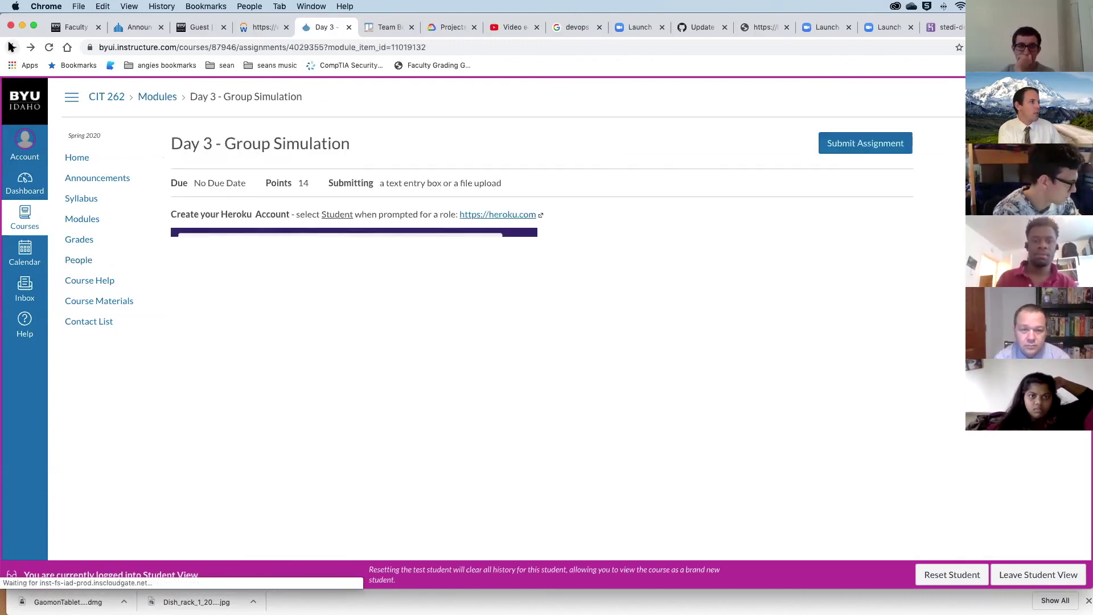
pyautogui.scroll(-6, 535, 386)
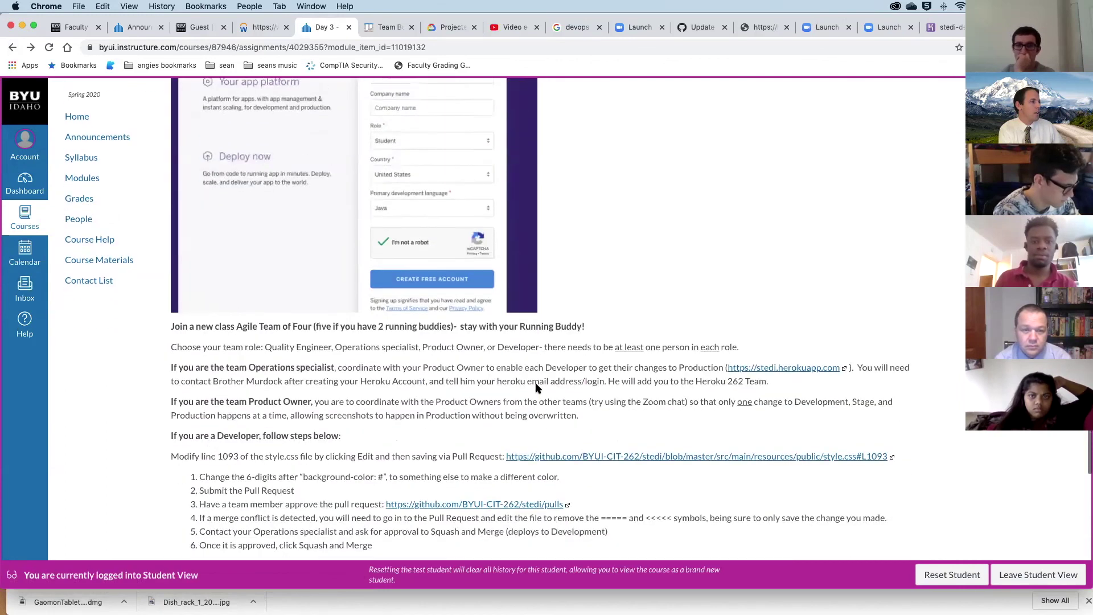
pyautogui.scroll(-3, 537, 387)
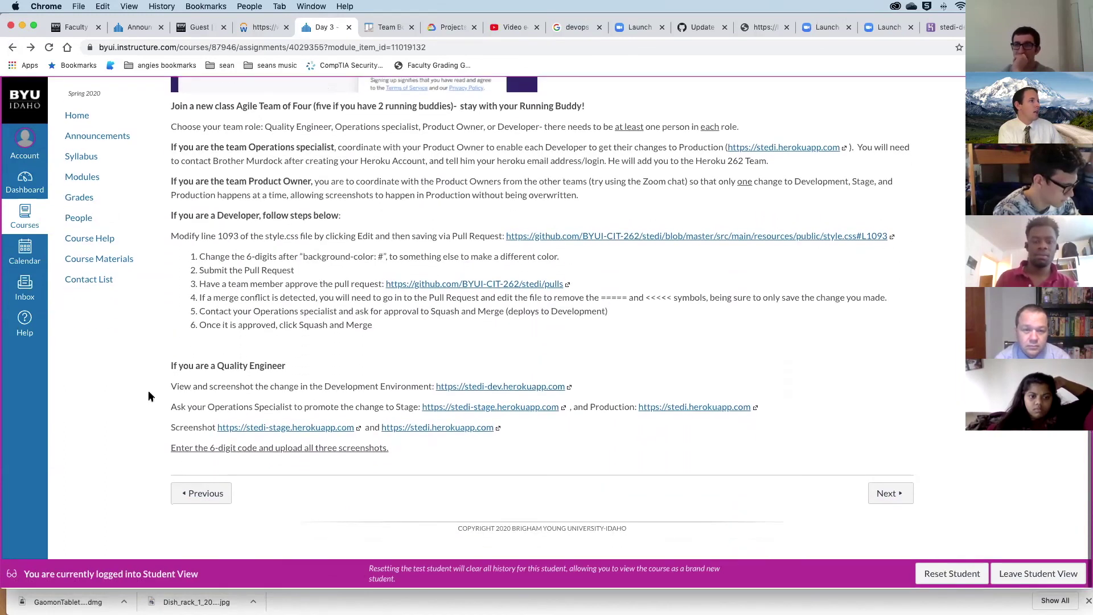
pyautogui.moveTo(256, 147); pyautogui.dragTo(224, 218)
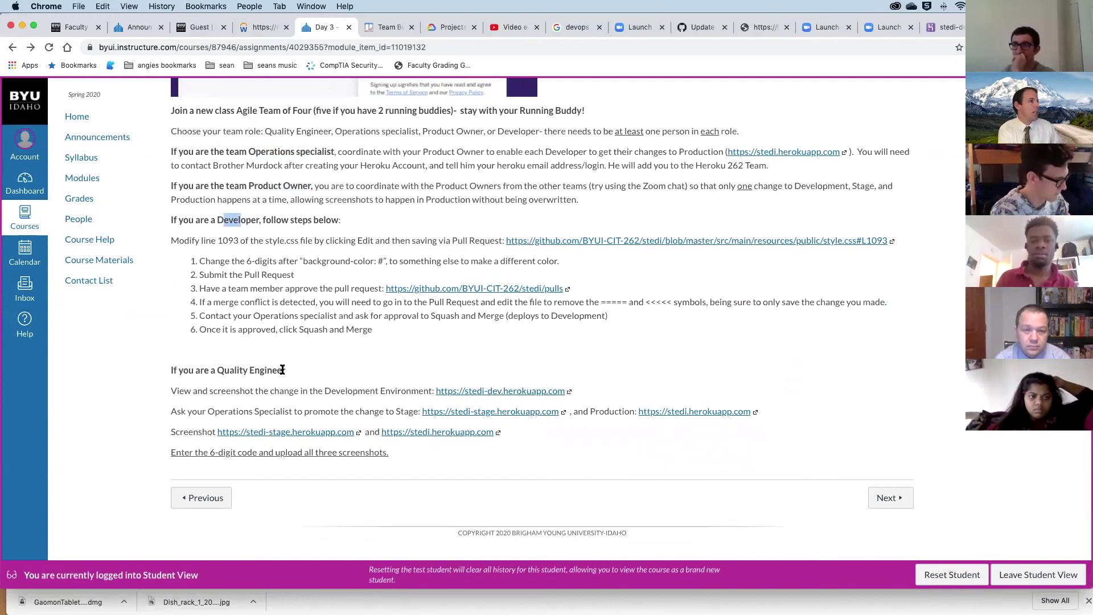
pyautogui.moveTo(282, 370); pyautogui.dragTo(224, 370)
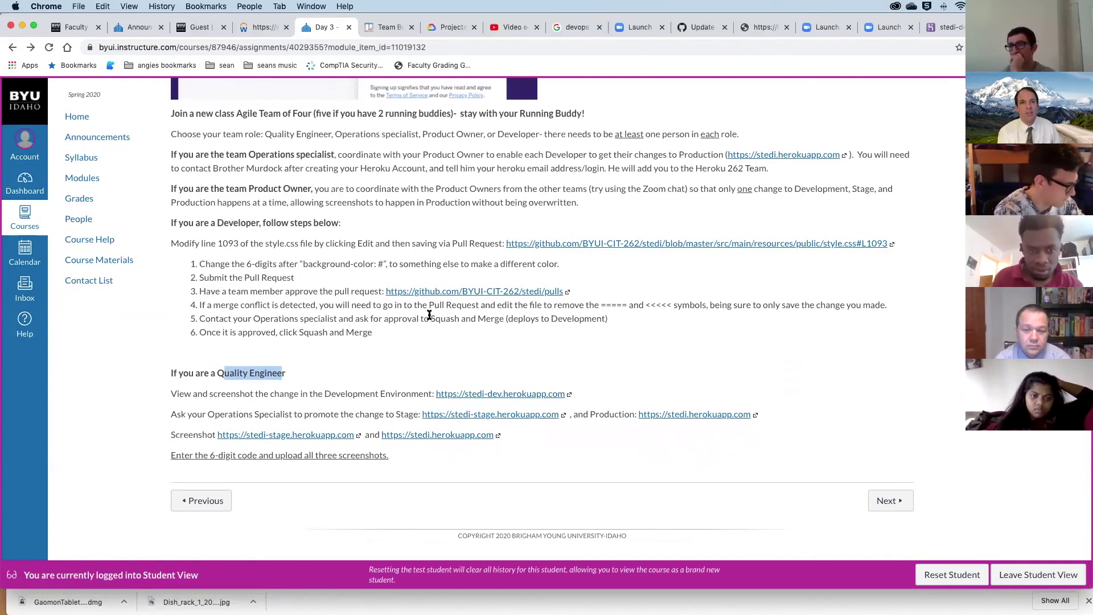
# Scroll back to the top of the assignment, where the Heroku sign-up instructions begin
pyautogui.scroll(2, 429, 315)
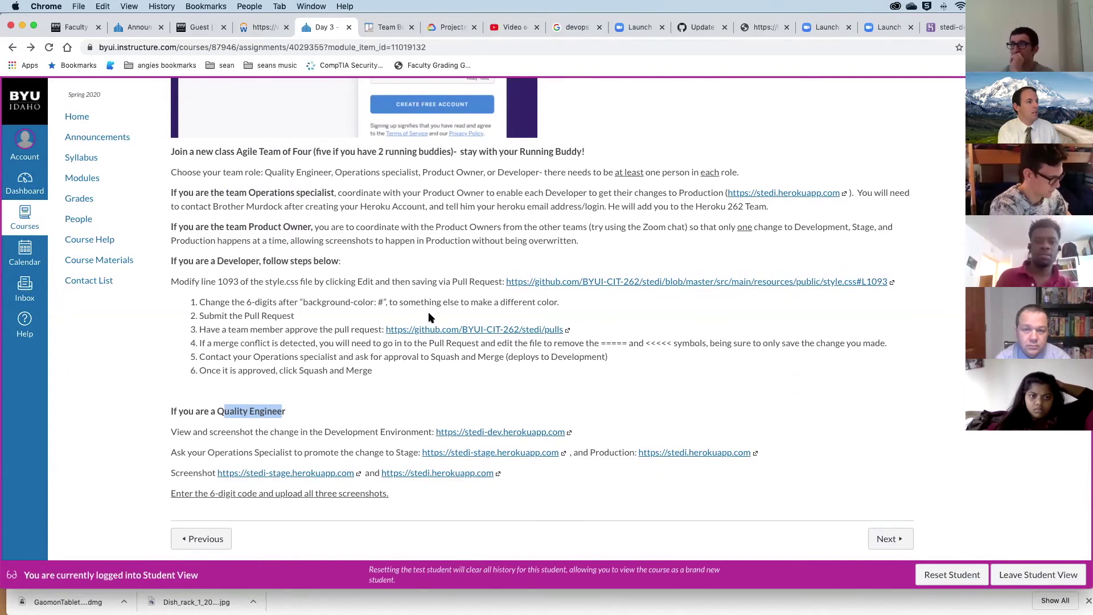
pyautogui.scroll(15, 429, 317)
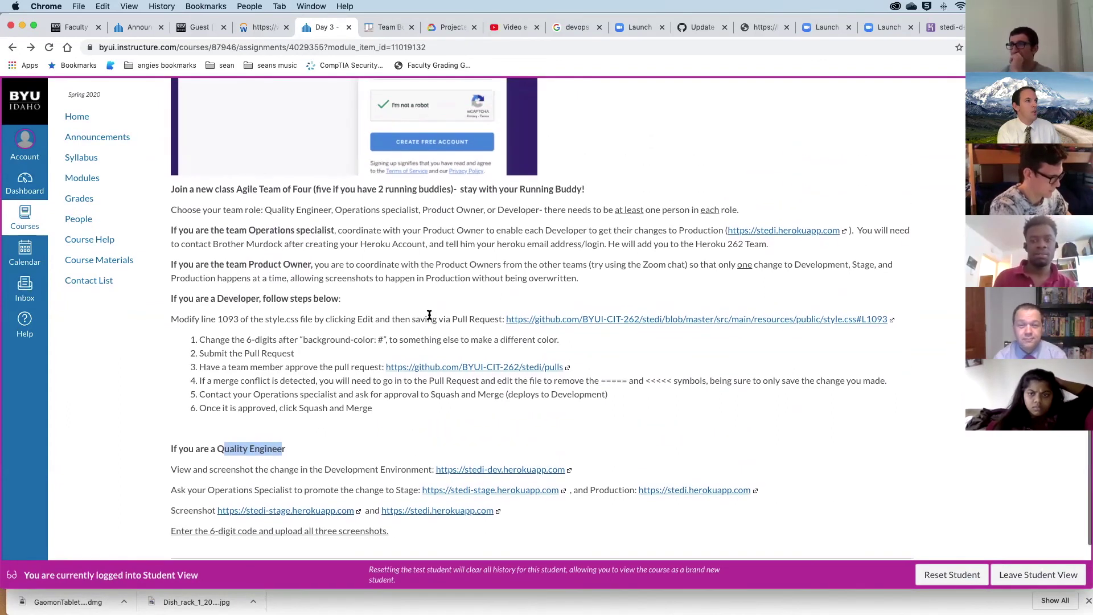
pyautogui.scroll(3, 430, 315)
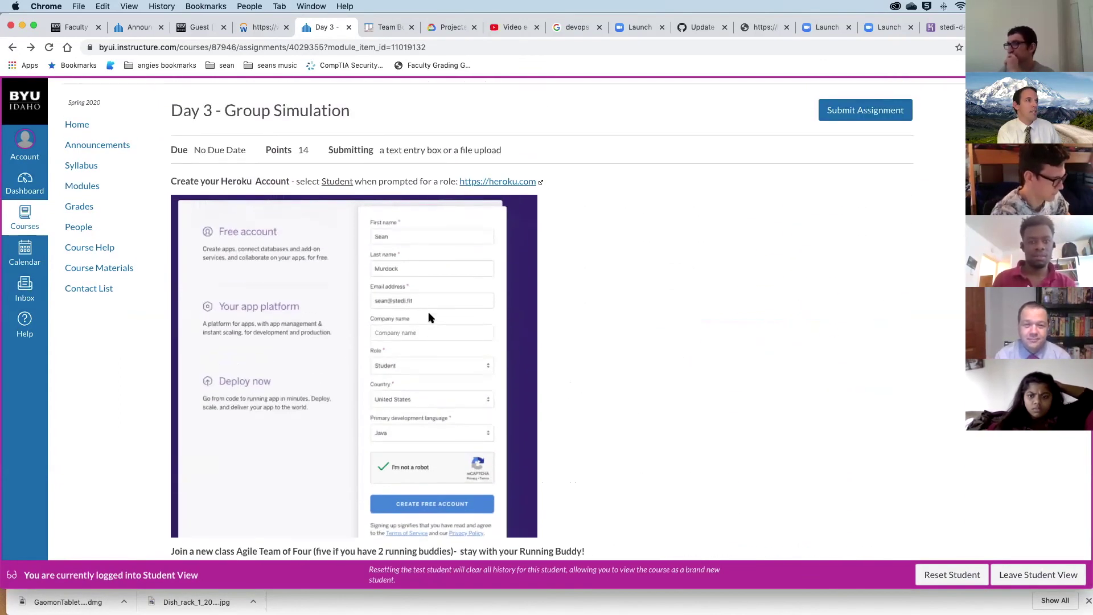
pyautogui.click(311, 6)
# From the stedi-deployment pipeline window, navigate to heroku.com to reach the login page
pyautogui.click(366, 122)
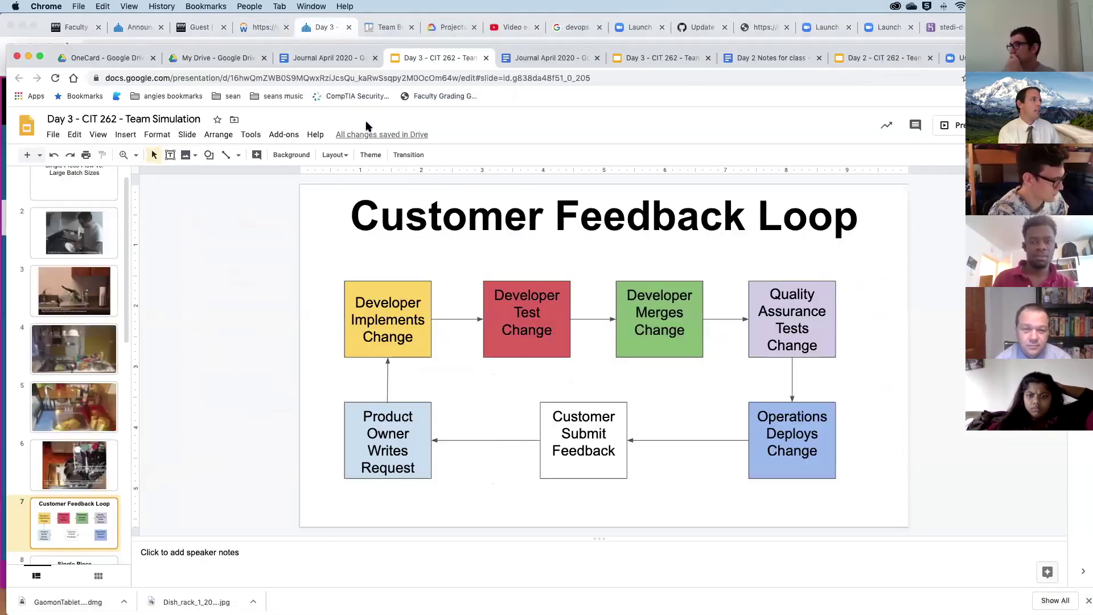
pyautogui.click(933, 27)
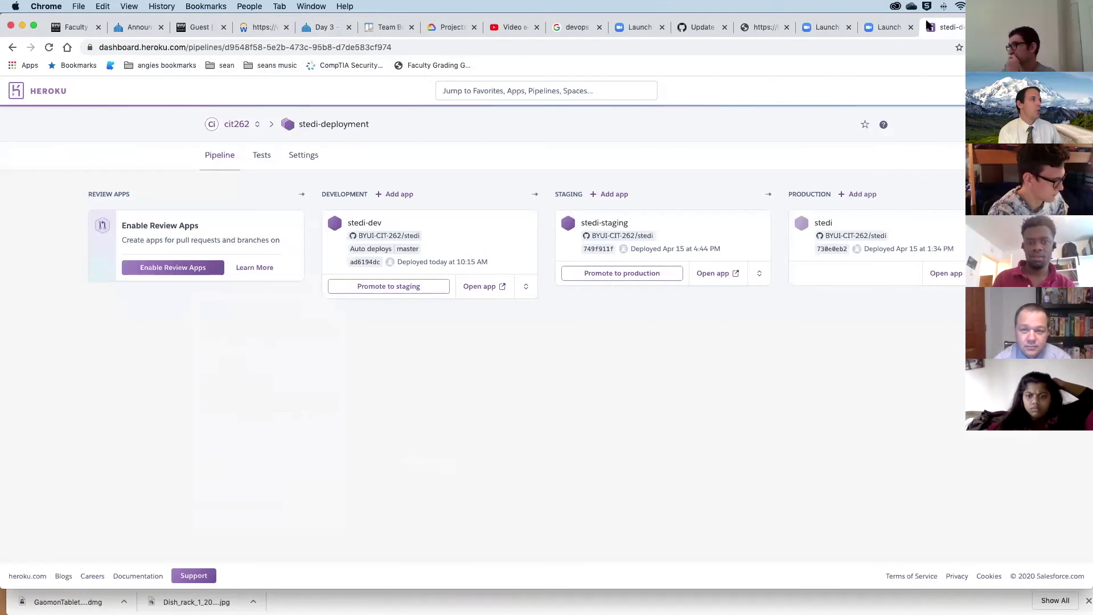
pyautogui.click(230, 48)
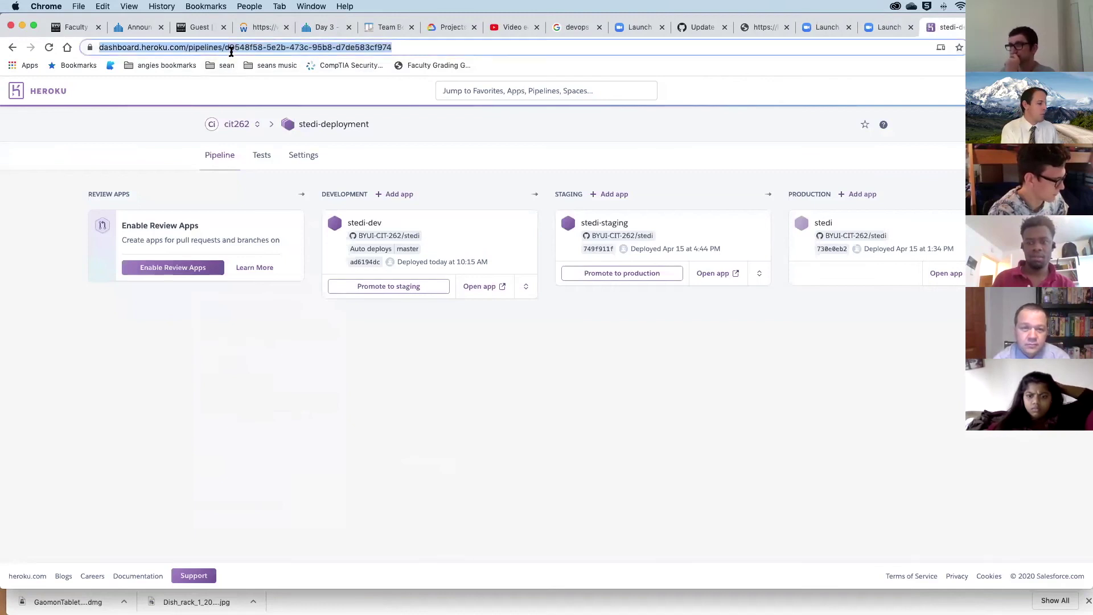
pyautogui.write('her')
pyautogui.press('Return')
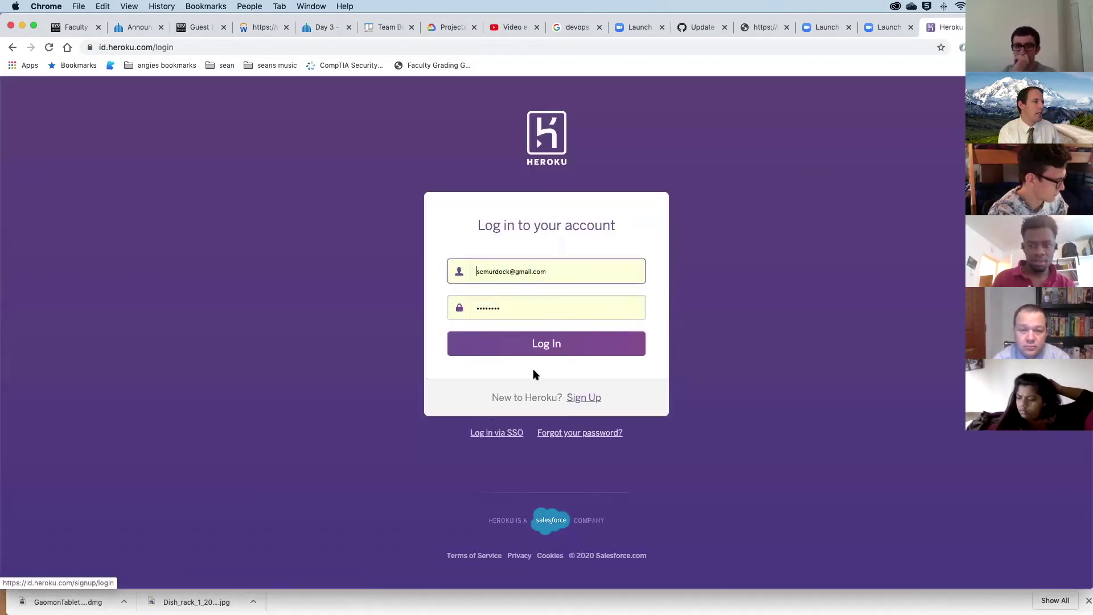
# Preview the Heroku sign-up form's Role choices, including Student
pyautogui.click(579, 399)
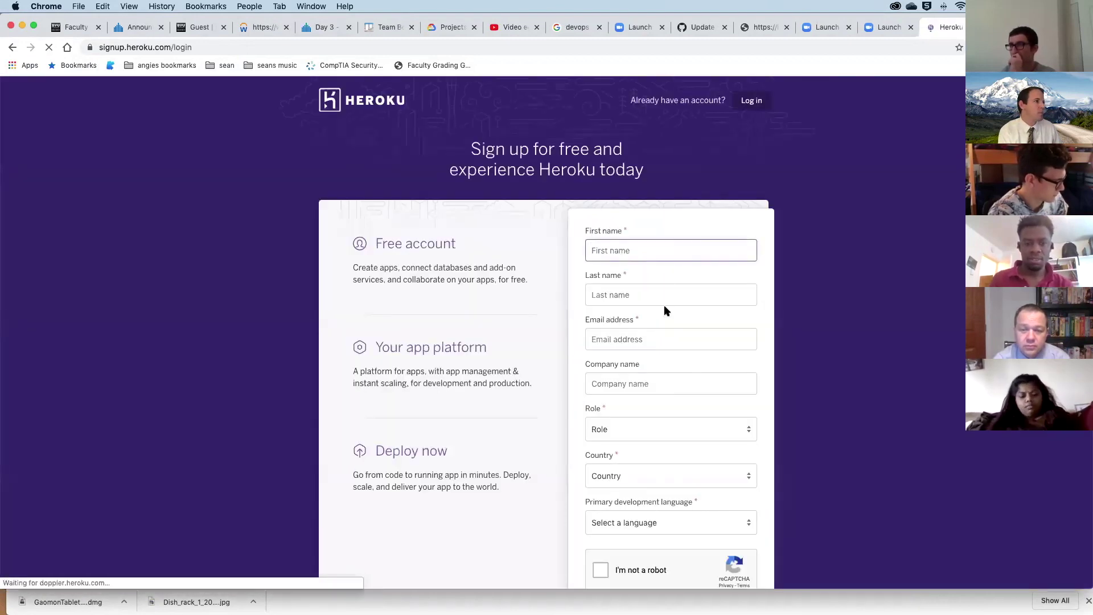
pyautogui.click(643, 428)
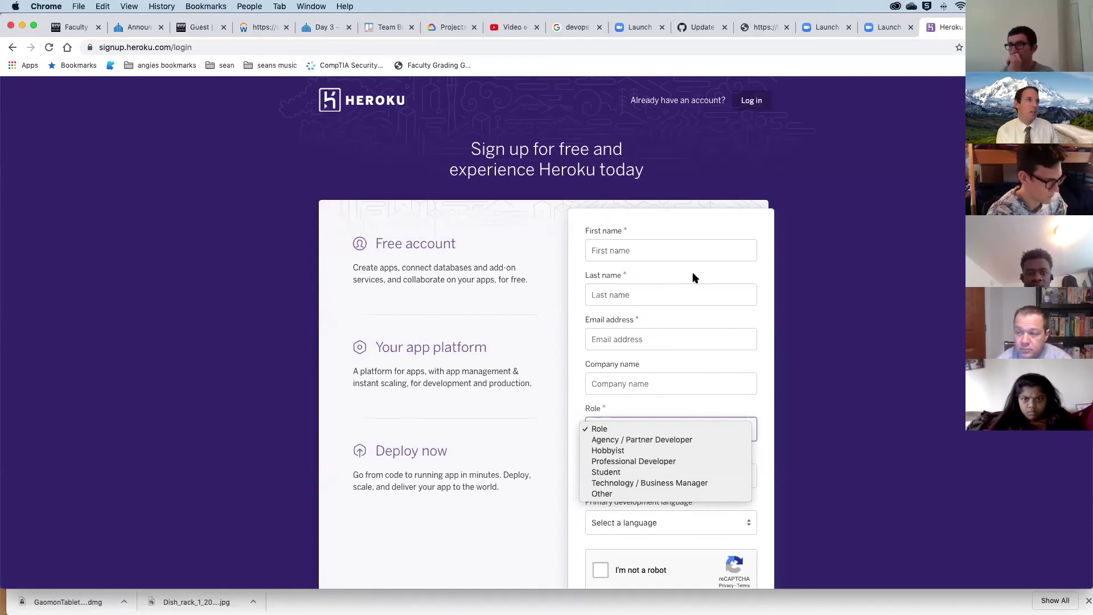
pyautogui.click(789, 20)
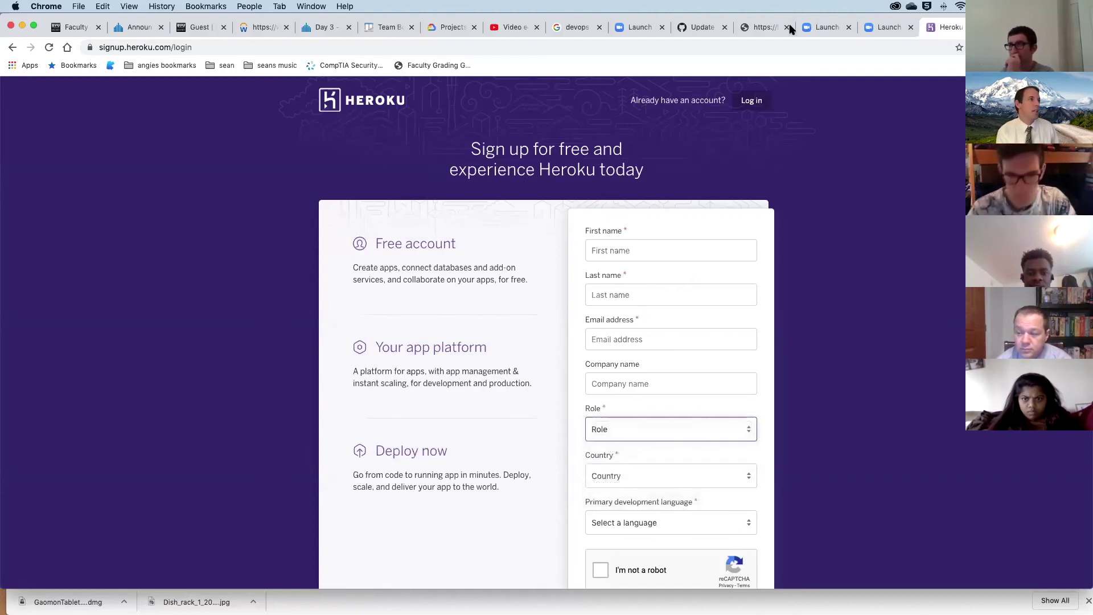
# Go back to the login page and log in by re-entering the account password
pyautogui.click(748, 105)
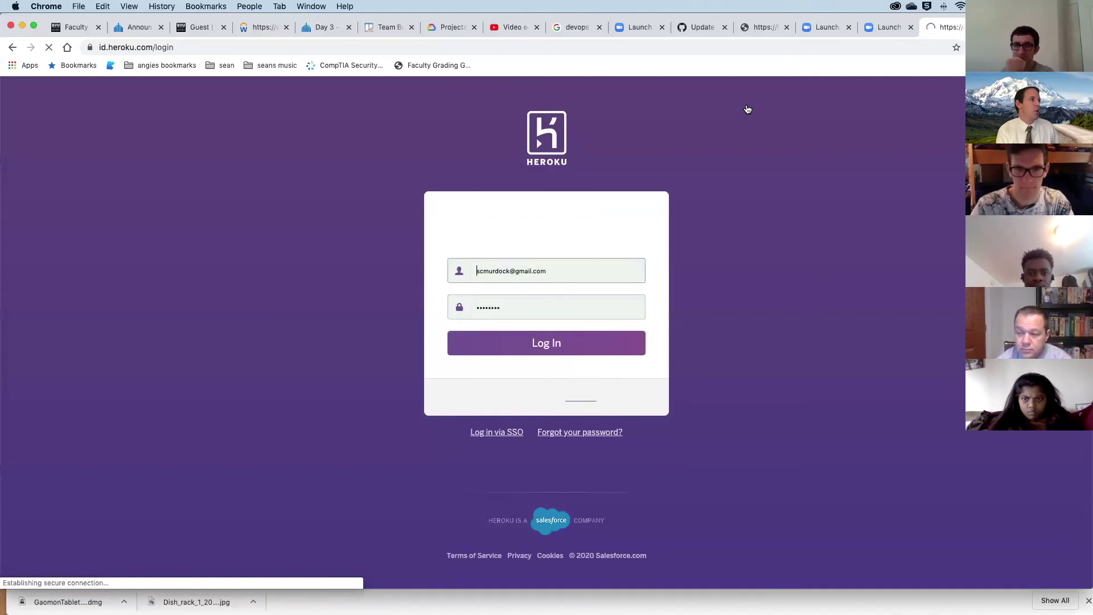
pyautogui.moveTo(527, 305); pyautogui.dragTo(446, 309)
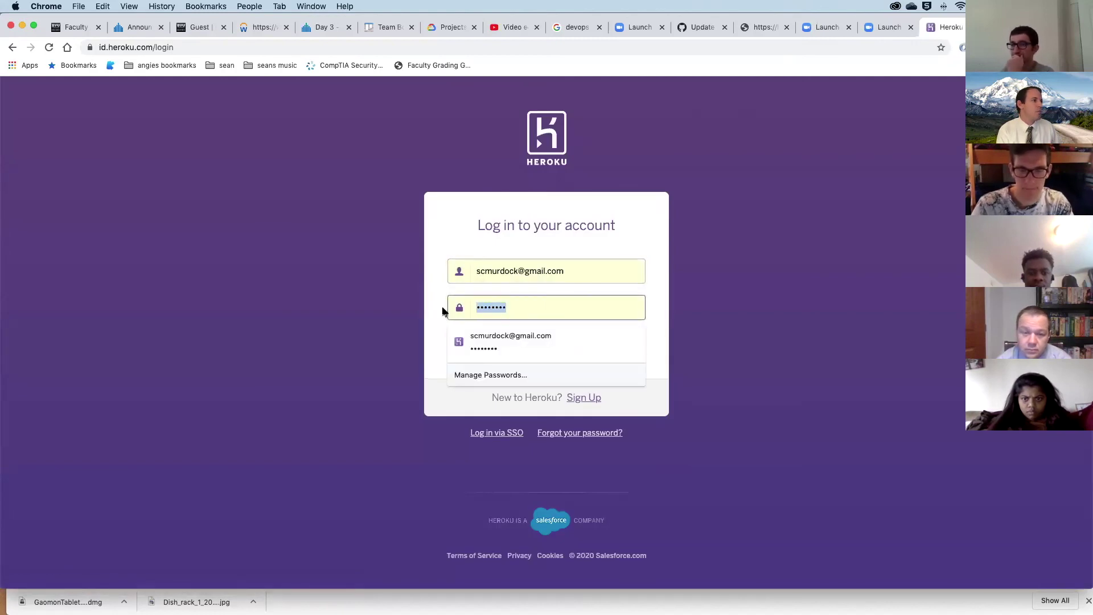
pyautogui.write('•')
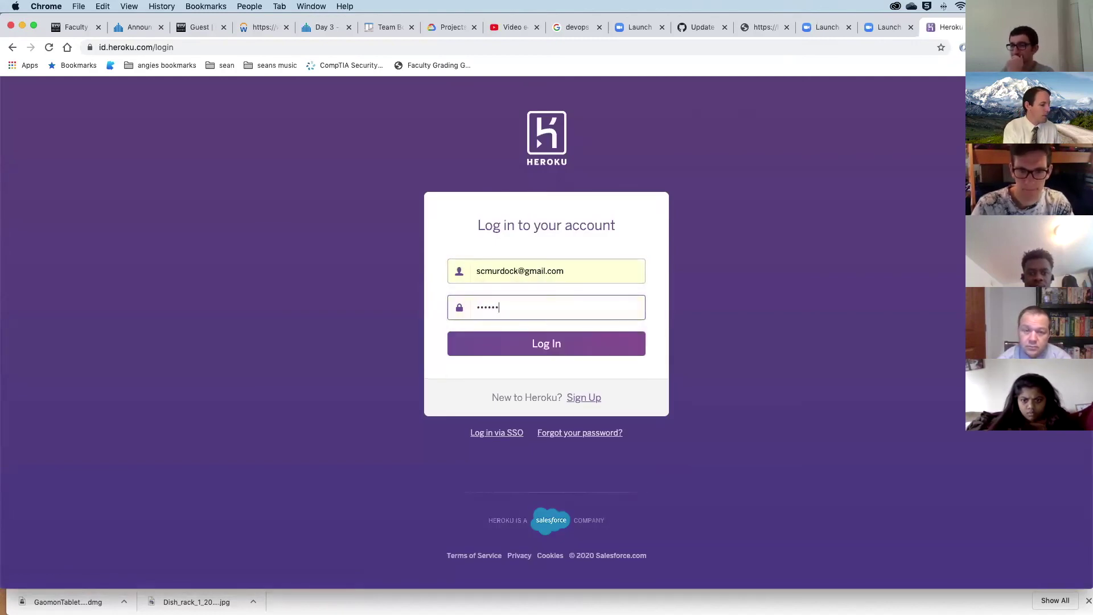
pyautogui.write('•')
pyautogui.press('Return')
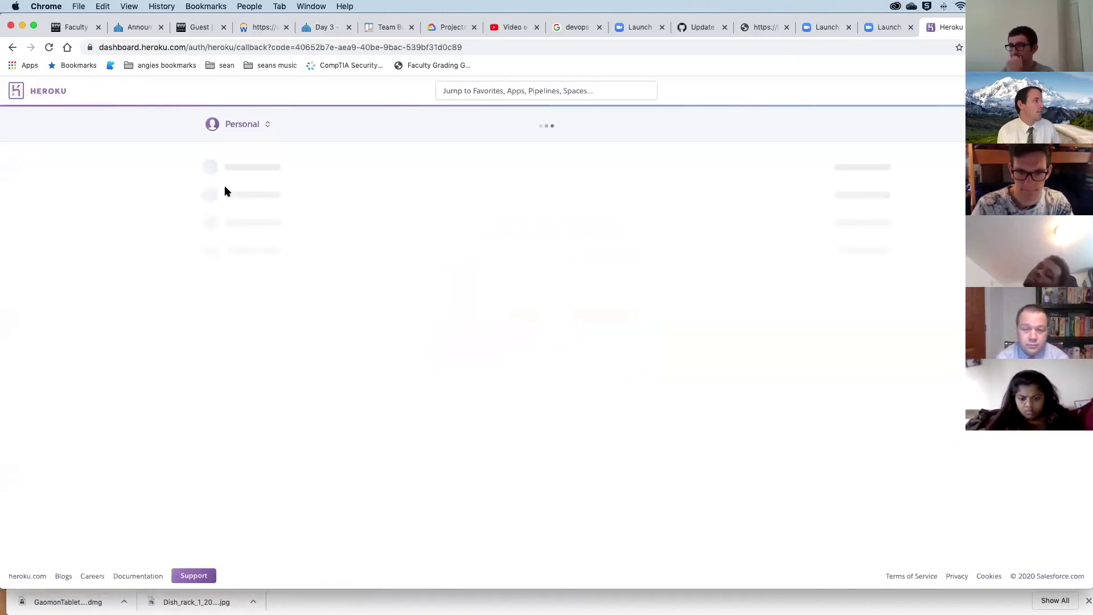
# Switch the account from Personal to the cit262 team and open the stedi-deployment pipeline
pyautogui.click(256, 123)
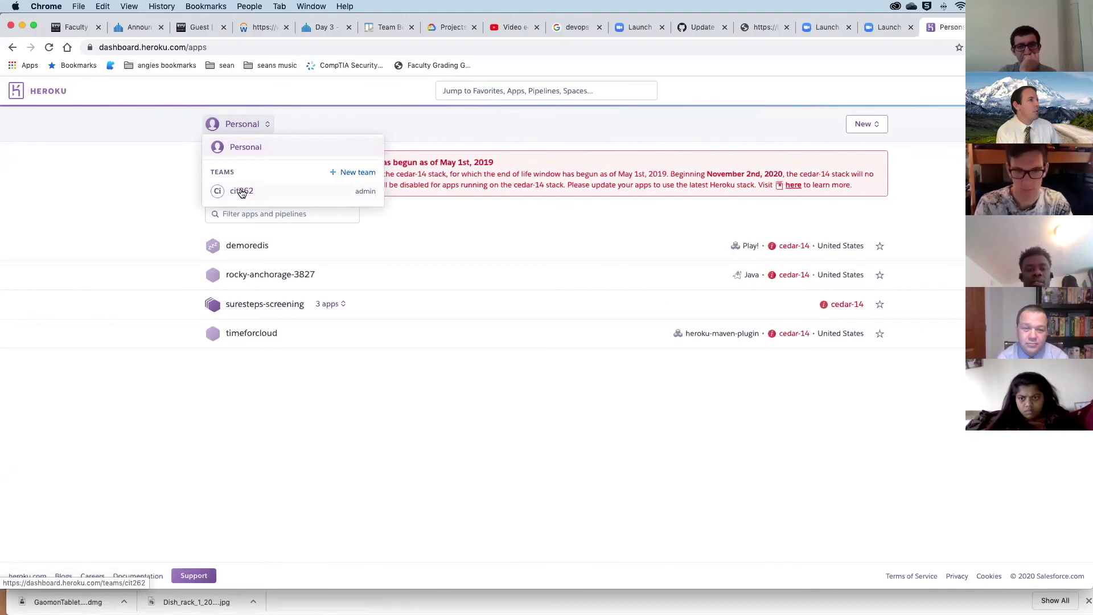
pyautogui.click(265, 123)
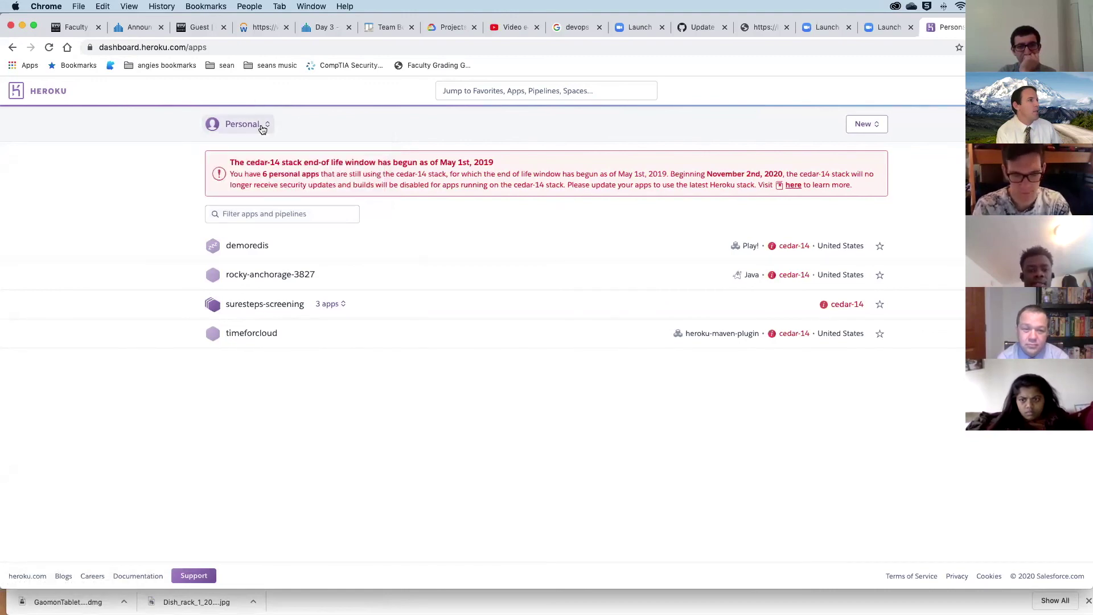
pyautogui.click(268, 125)
pyautogui.click(239, 194)
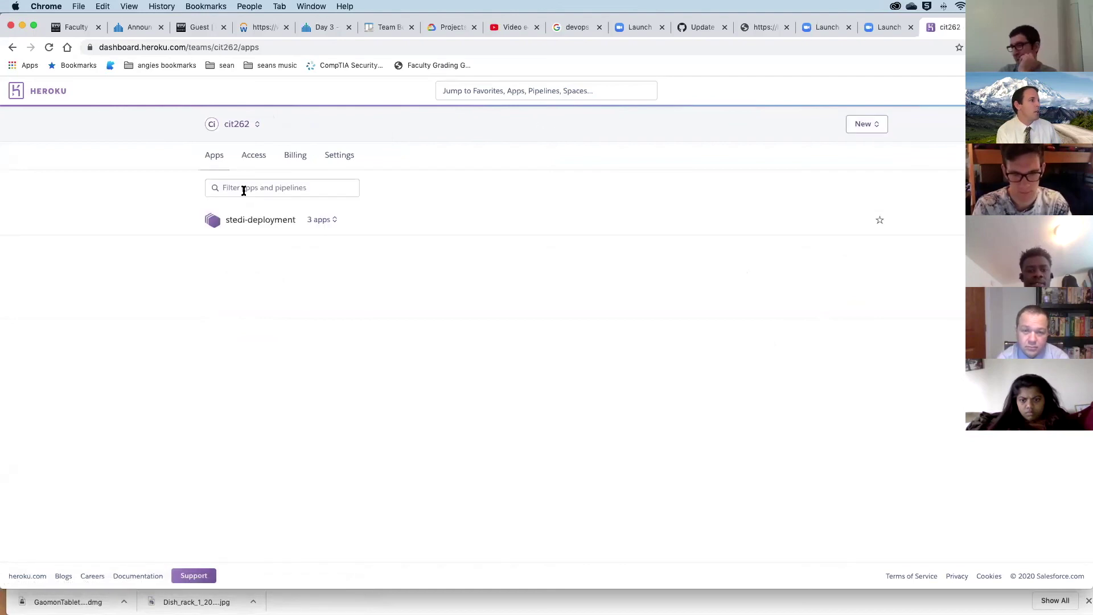
pyautogui.click(242, 226)
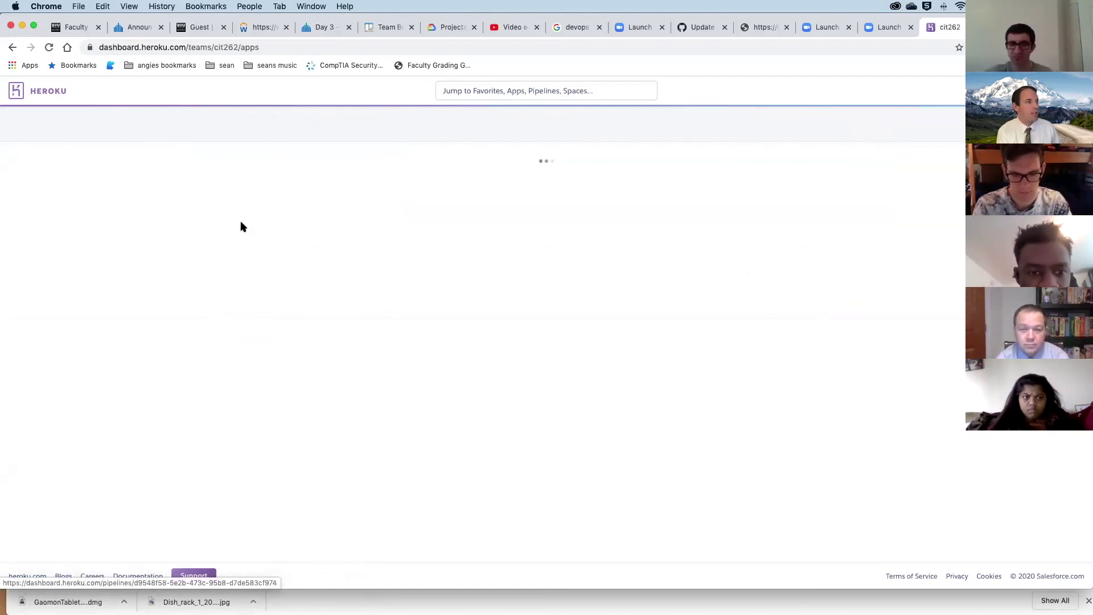